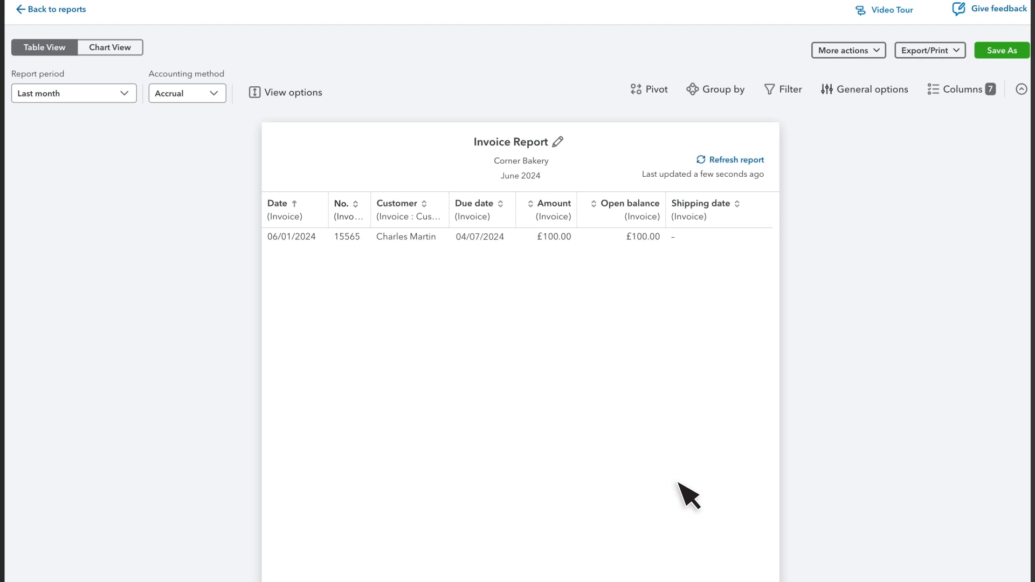
Step: Set the report period to This financial year to date
{"action": "left_click", "coordinate": [69, 96]}
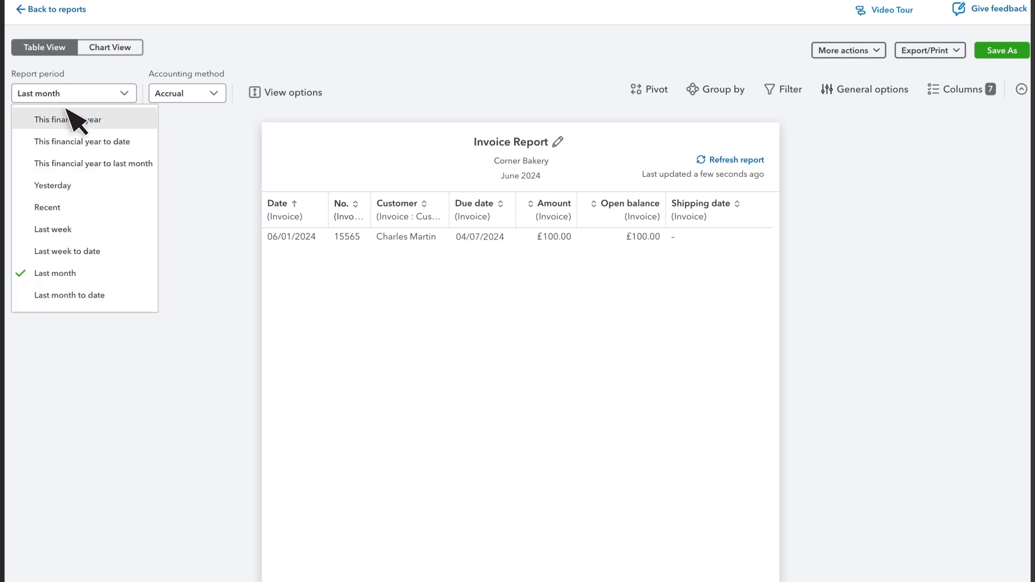
{"action": "left_click", "coordinate": [70, 141]}
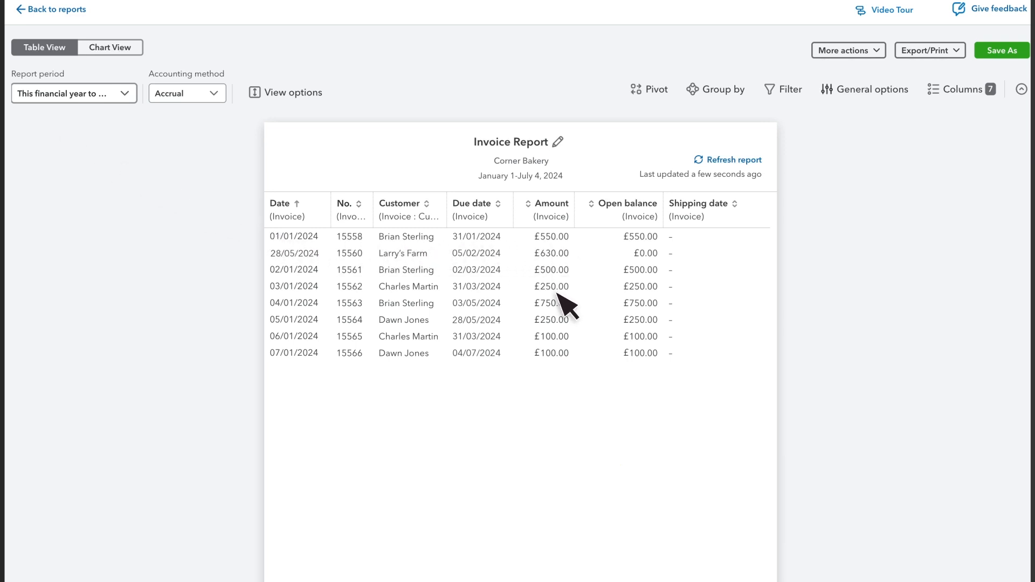
Step: Remove the Shipping date column and move the Customer column above No. in the column order
{"action": "left_click", "coordinate": [974, 90]}
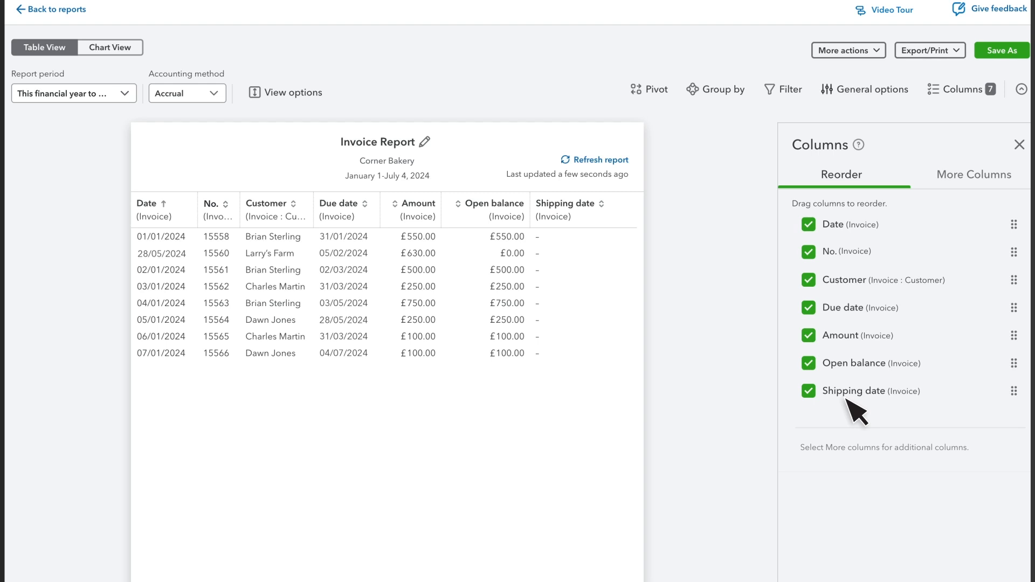
{"action": "left_click", "coordinate": [808, 390]}
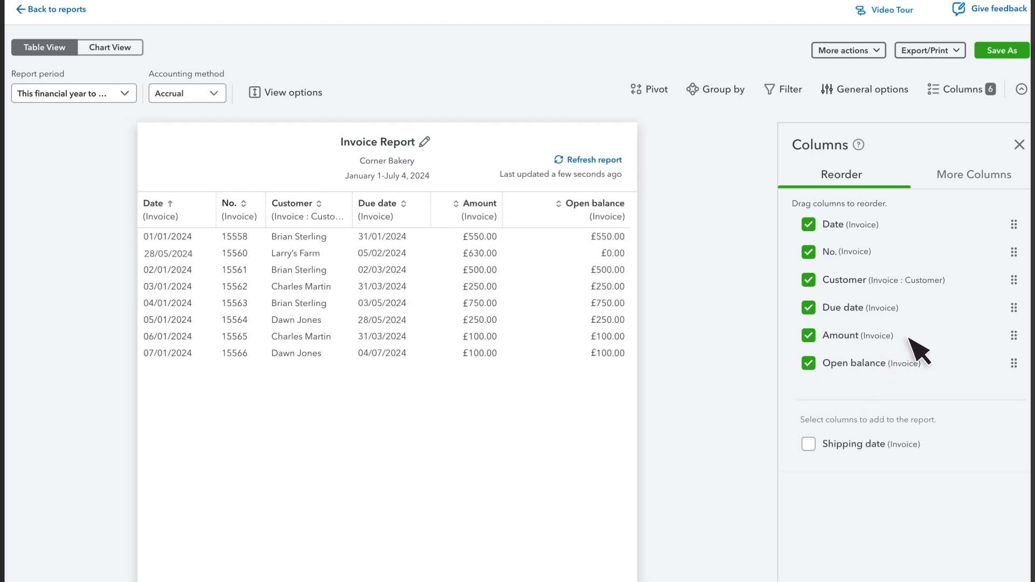
{"action": "left_click_drag", "start_coordinate": [1014, 279], "coordinate": [1013, 250]}
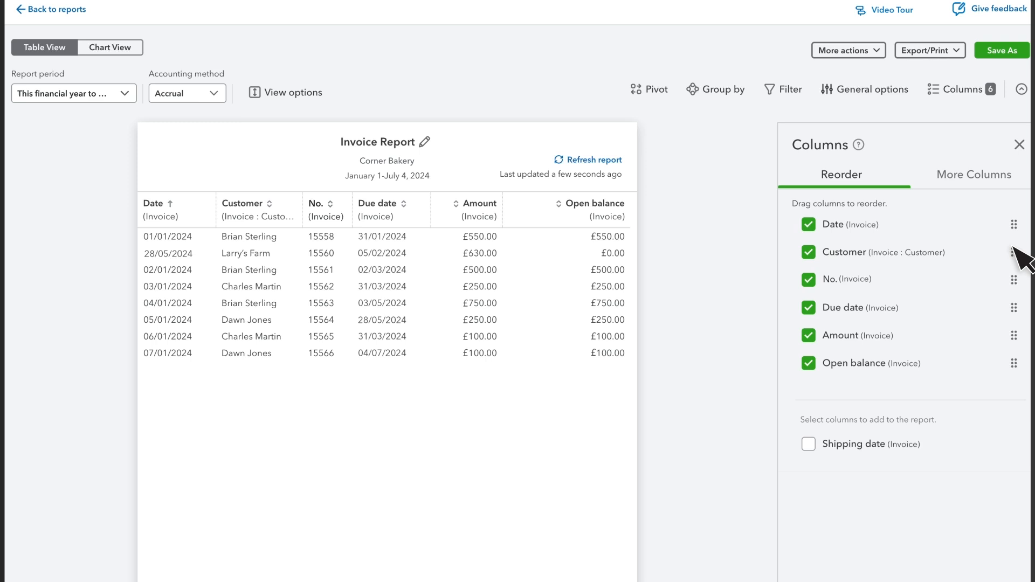
Step: Search the extra invoice columns for a/r paid and add the A/R Paid column to the report
{"action": "left_click", "coordinate": [974, 180]}
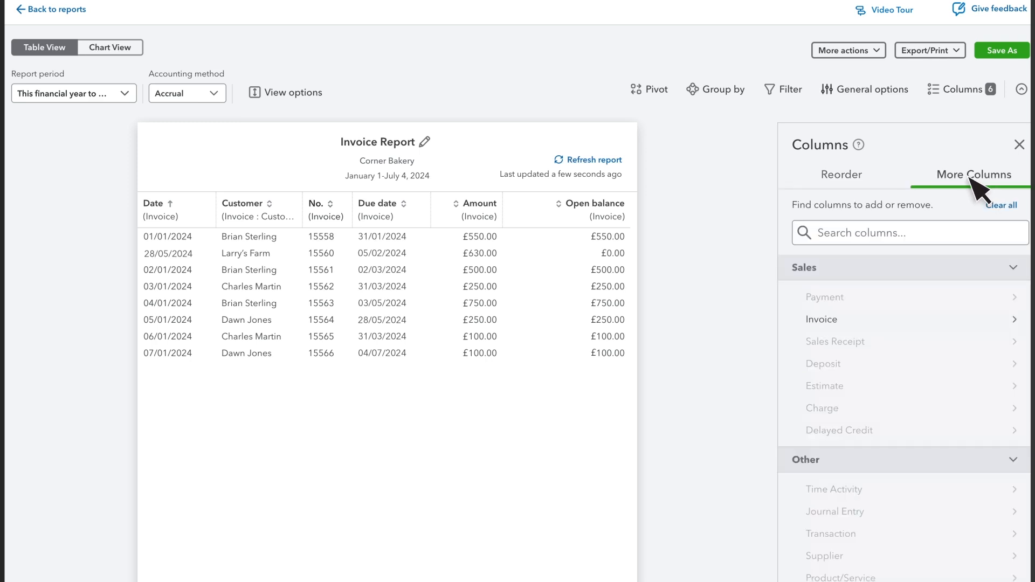
{"action": "left_click", "coordinate": [833, 233]}
{"action": "type", "text": "a/r paid"}
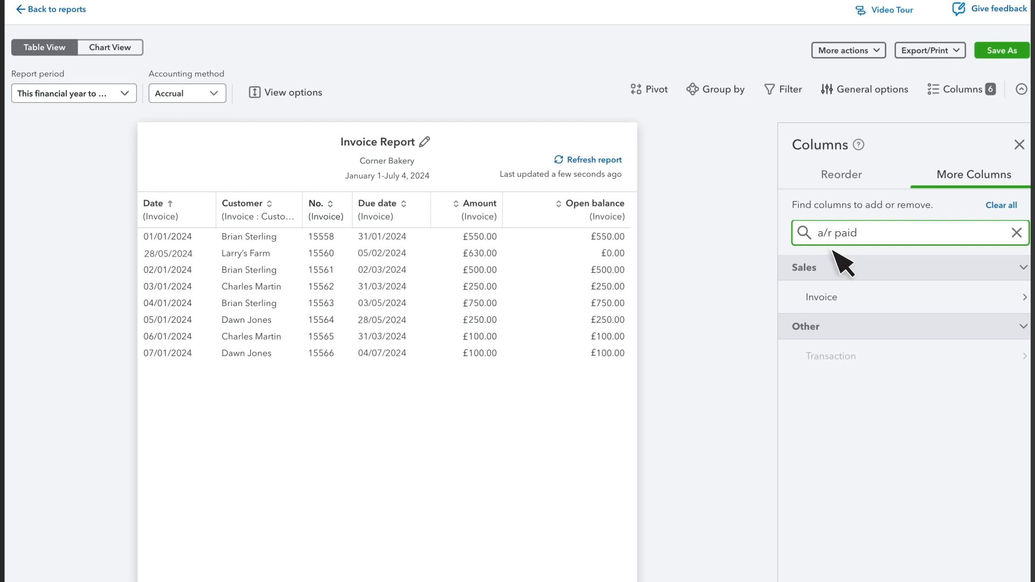
{"action": "left_click", "coordinate": [834, 298]}
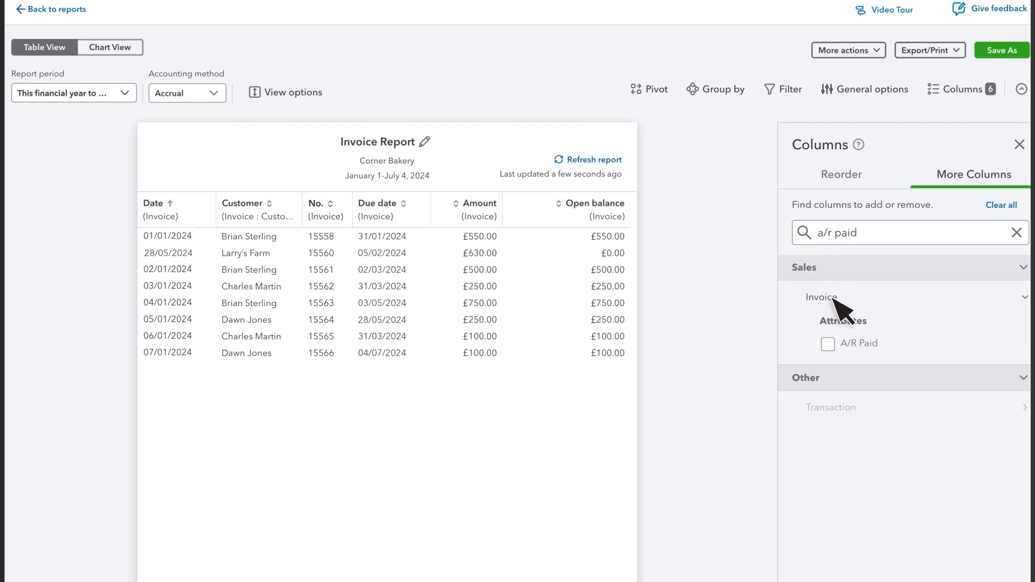
{"action": "left_click", "coordinate": [828, 344]}
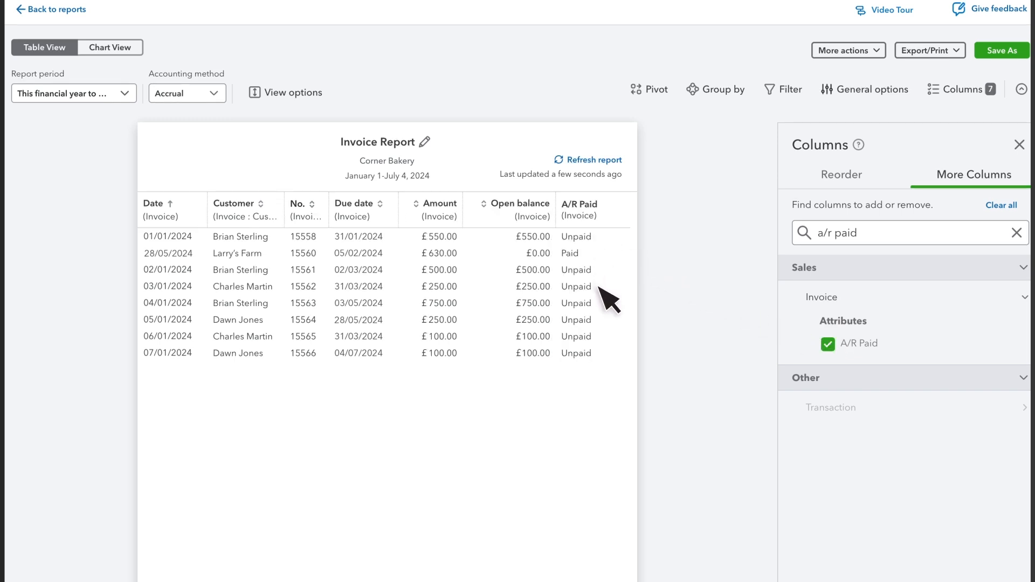
{"action": "left_click", "coordinate": [962, 90]}
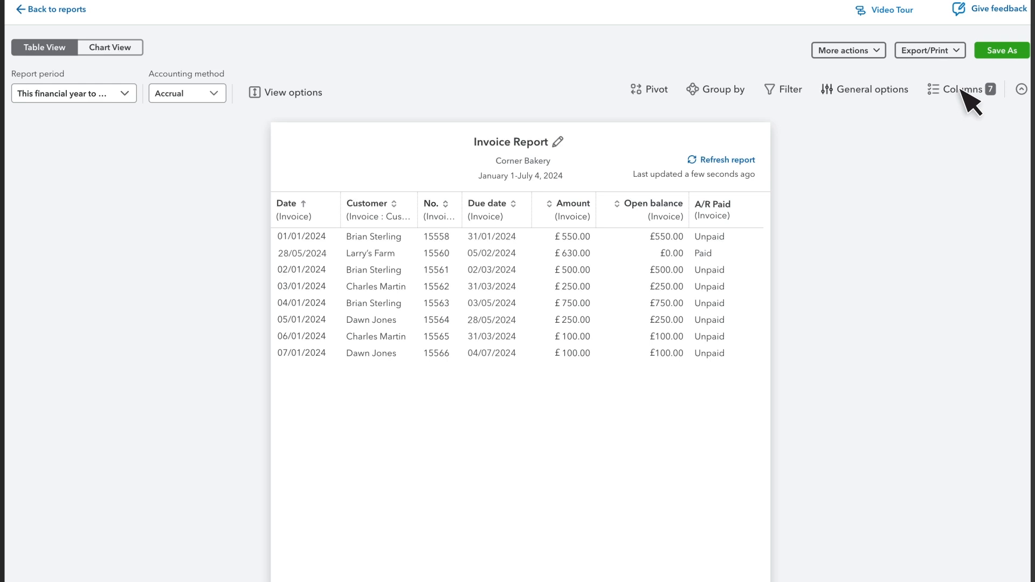
Step: Group the report by Customer
{"action": "left_click", "coordinate": [714, 91]}
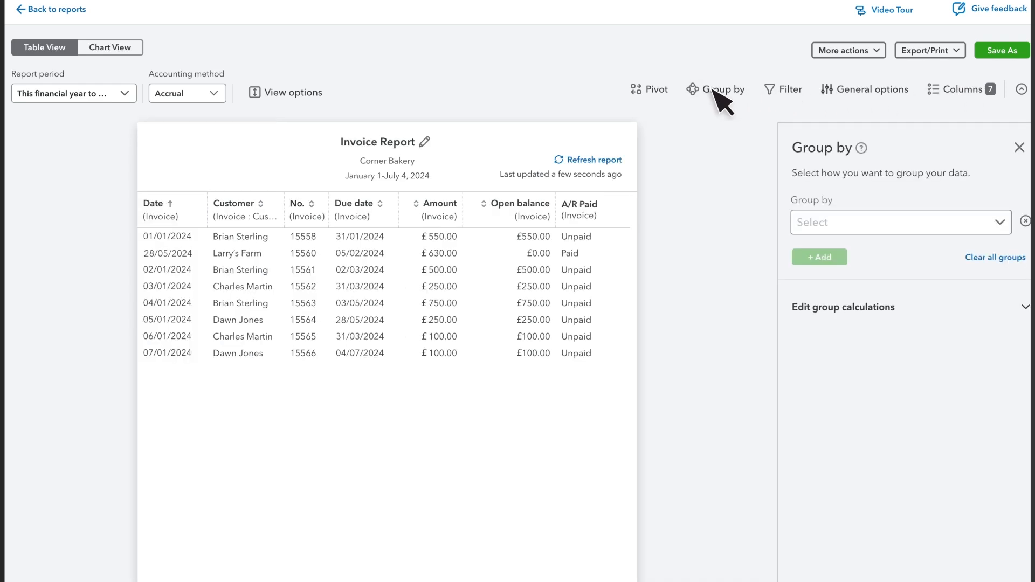
{"action": "left_click", "coordinate": [866, 224]}
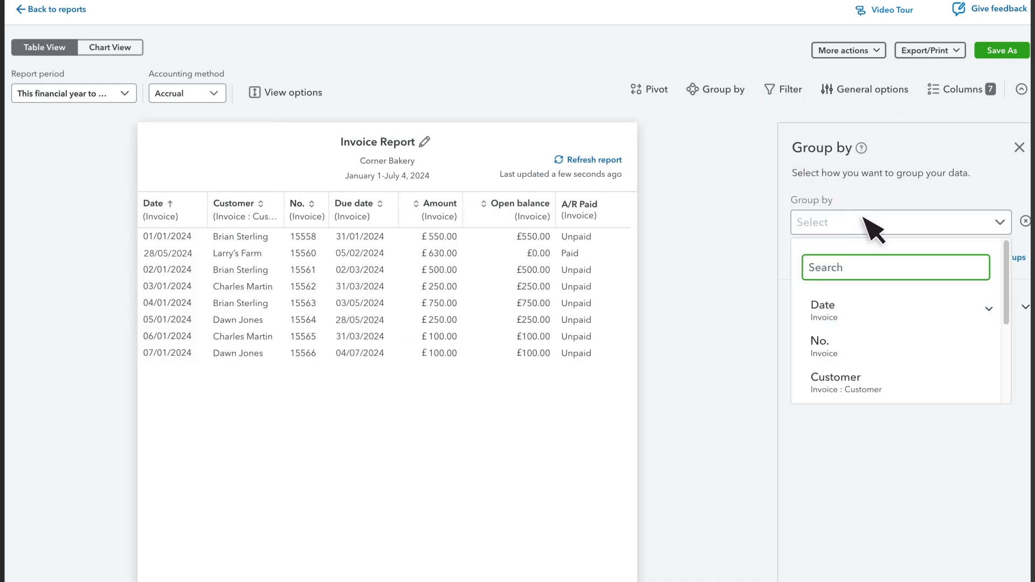
{"action": "left_click", "coordinate": [873, 391]}
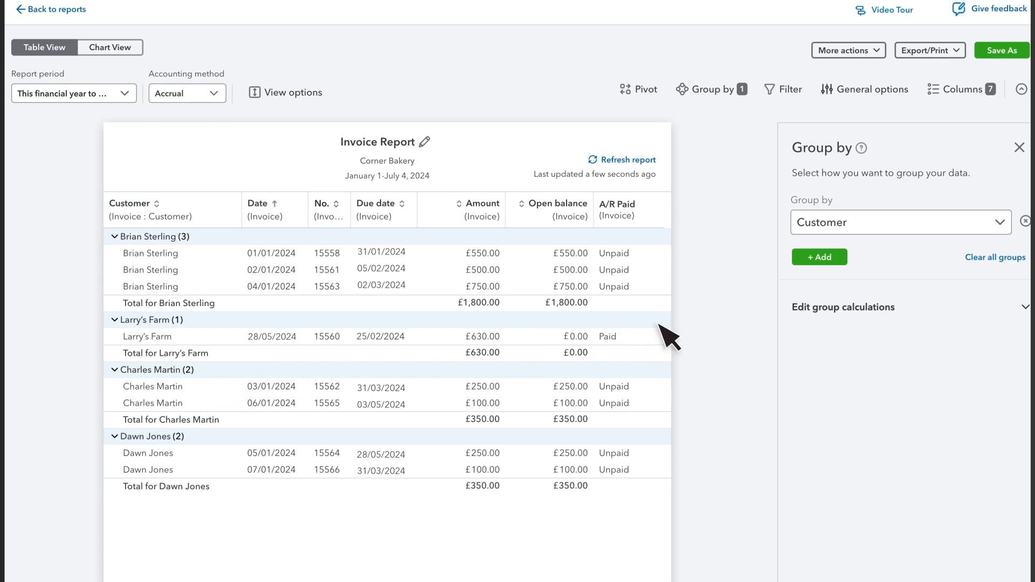
Step: Collapse all customer groups, then expand the first customer's group
{"action": "left_click", "coordinate": [288, 93]}
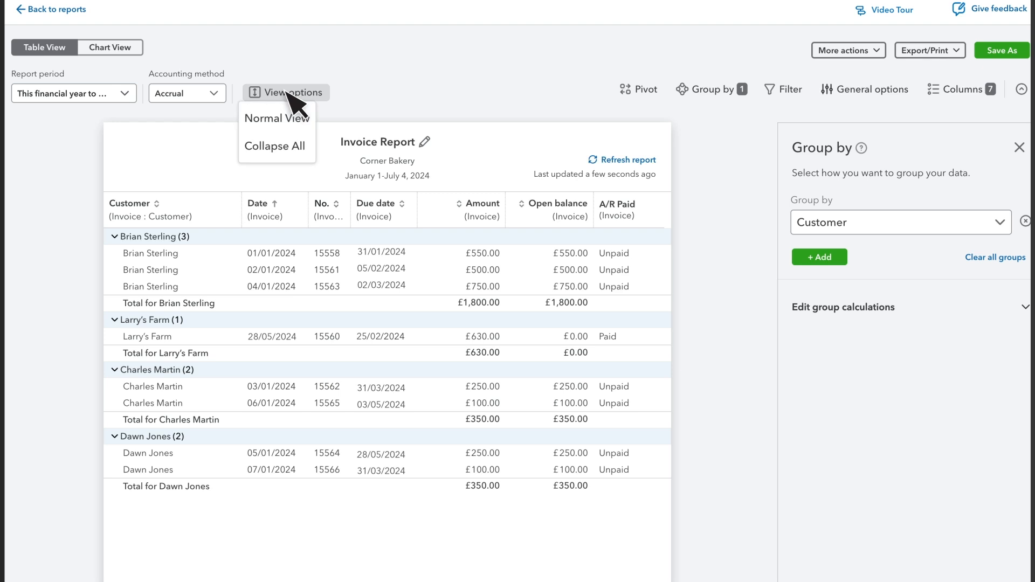
{"action": "left_click", "coordinate": [291, 141]}
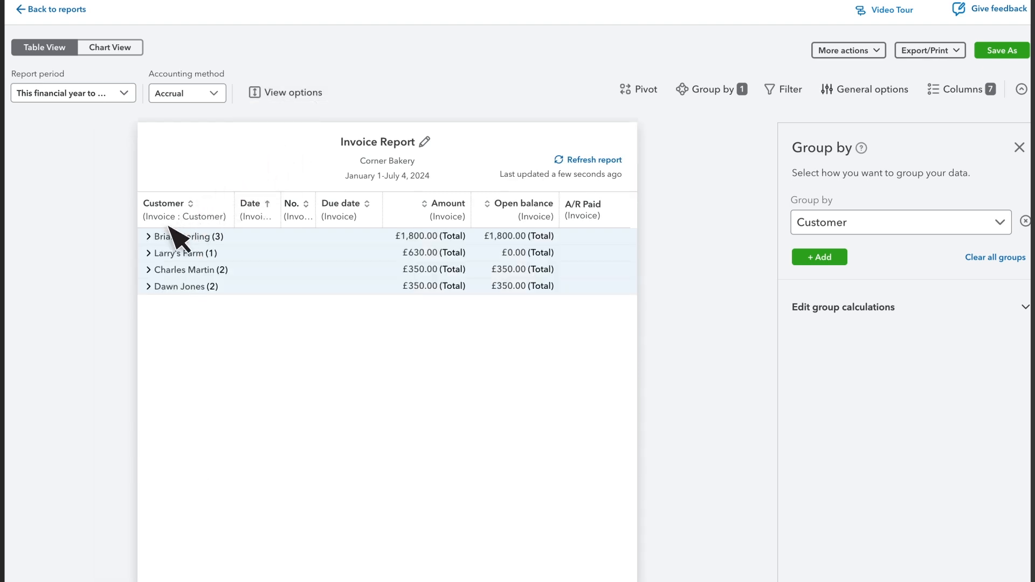
{"action": "left_click", "coordinate": [148, 237]}
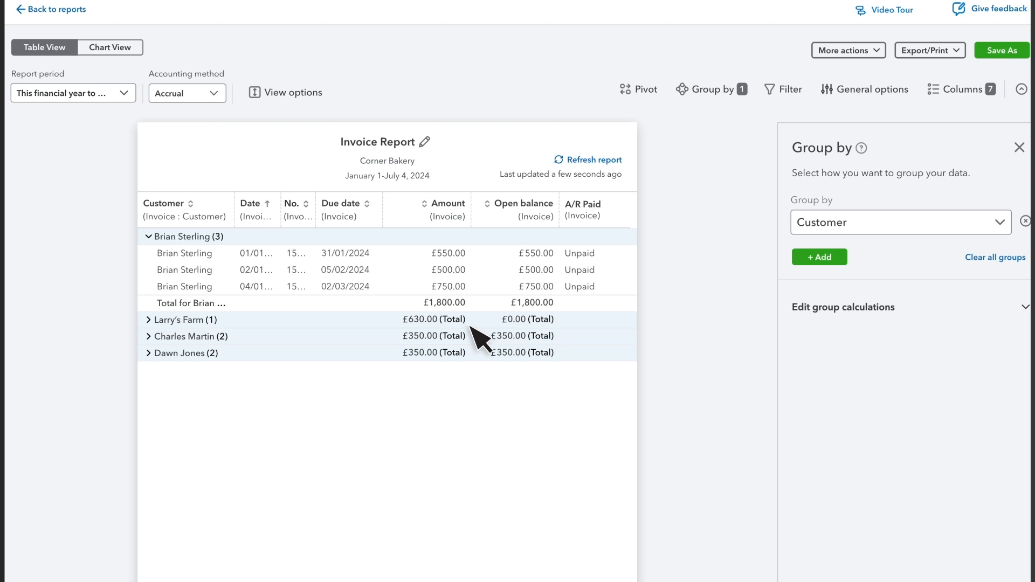
Step: Add A/R Paid as a subgroup under the Customer grouping
{"action": "left_click", "coordinate": [819, 257]}
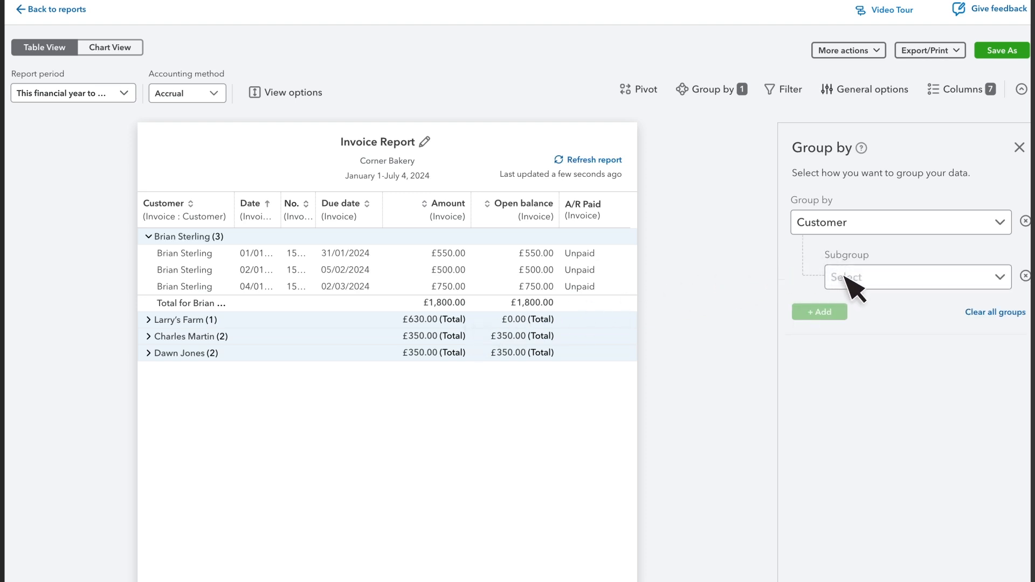
{"action": "left_click", "coordinate": [845, 276]}
{"action": "left_click", "coordinate": [848, 318]}
{"action": "type", "text": "a/"}
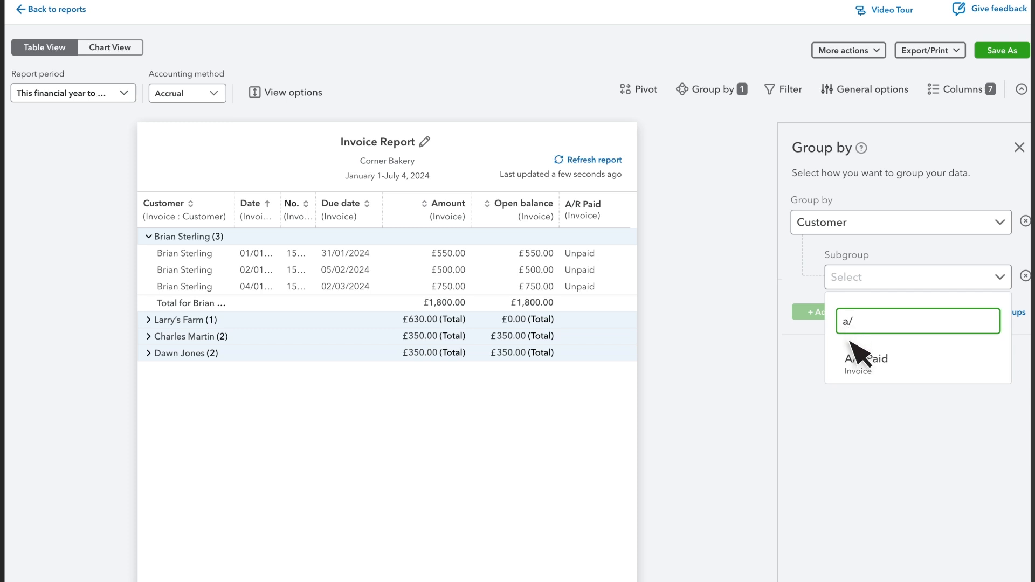
{"action": "left_click", "coordinate": [863, 359]}
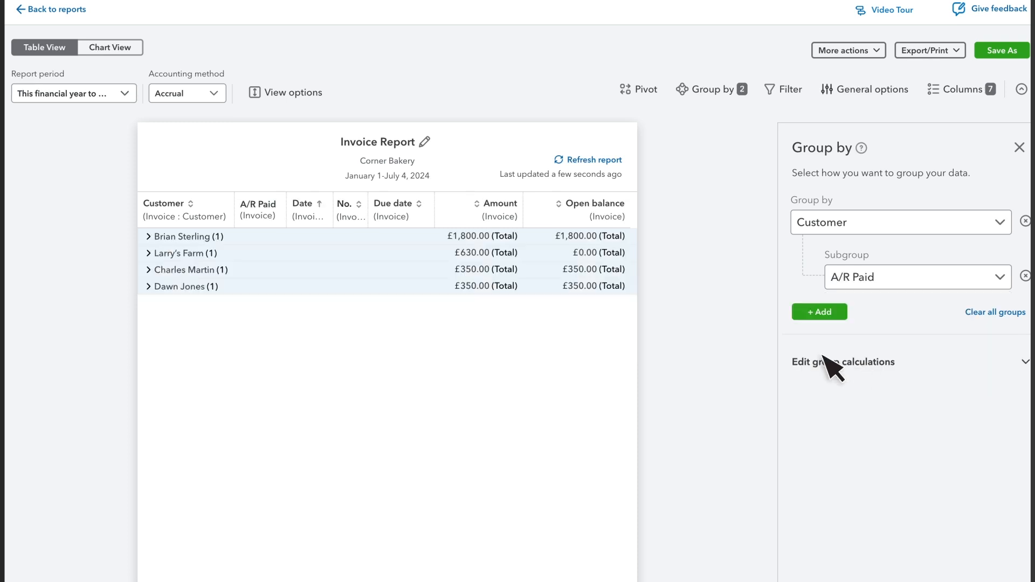
Step: Expand the first two customer groups and the Unpaid subgroup within the first one
{"action": "left_click", "coordinate": [173, 237]}
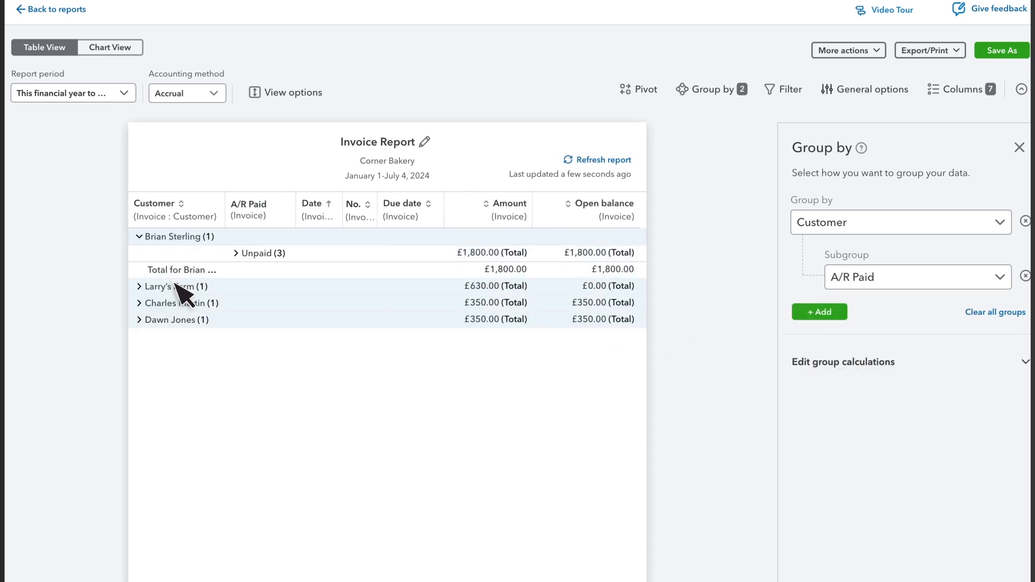
{"action": "left_click", "coordinate": [180, 287]}
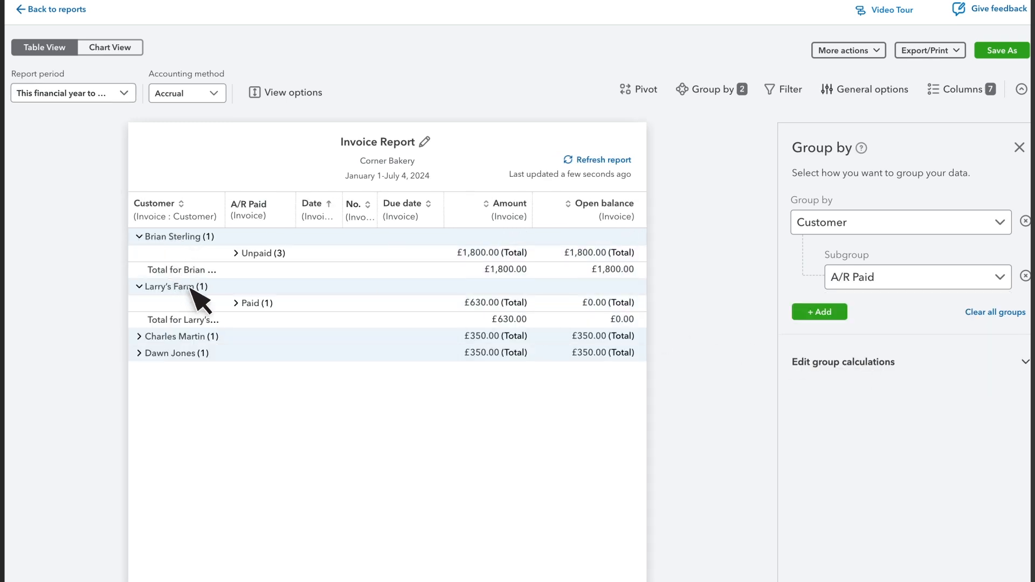
{"action": "left_click", "coordinate": [265, 253]}
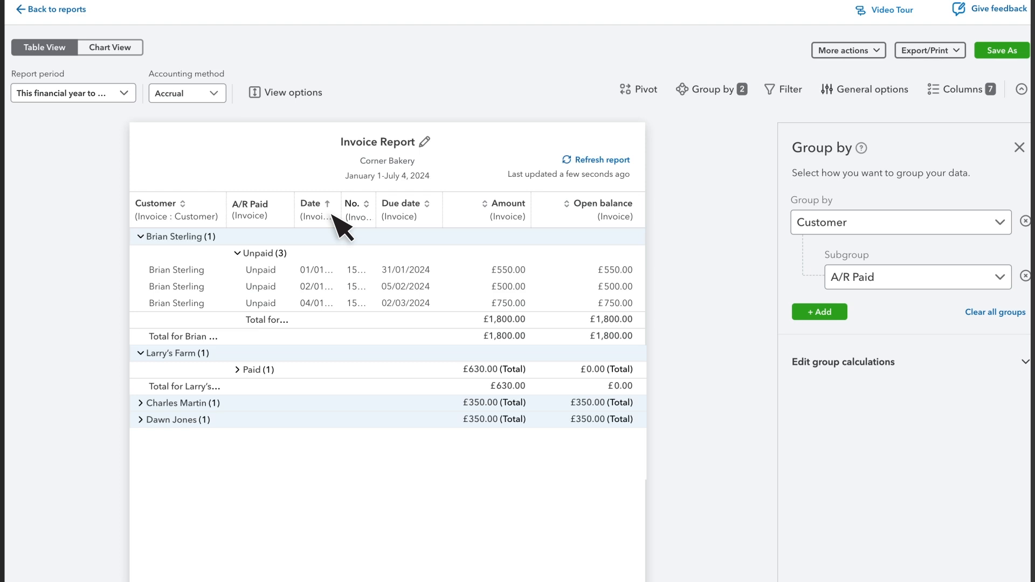
Step: Sort the report by Open balance in descending order
{"action": "left_click", "coordinate": [173, 204]}
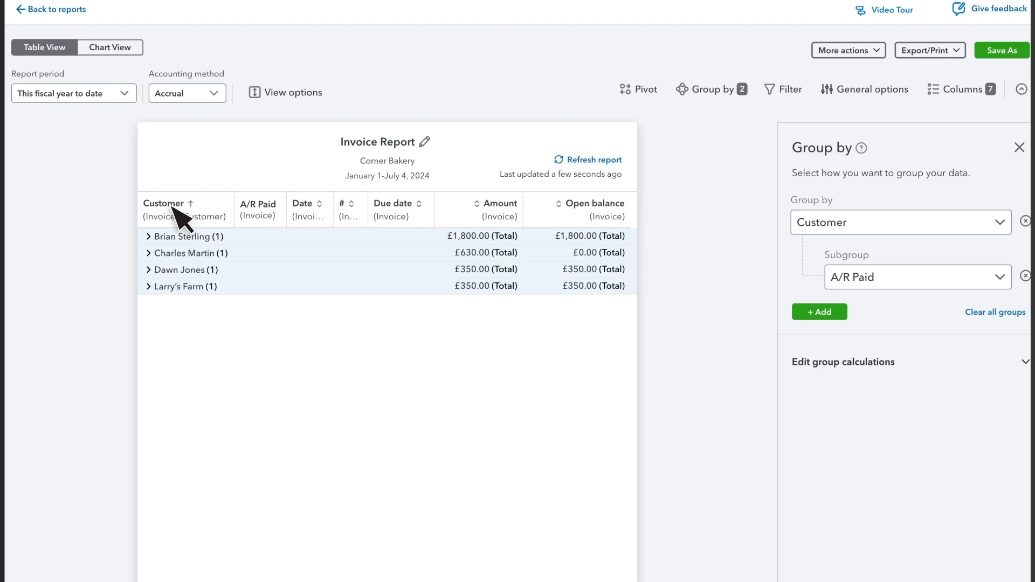
{"action": "left_click", "coordinate": [595, 207]}
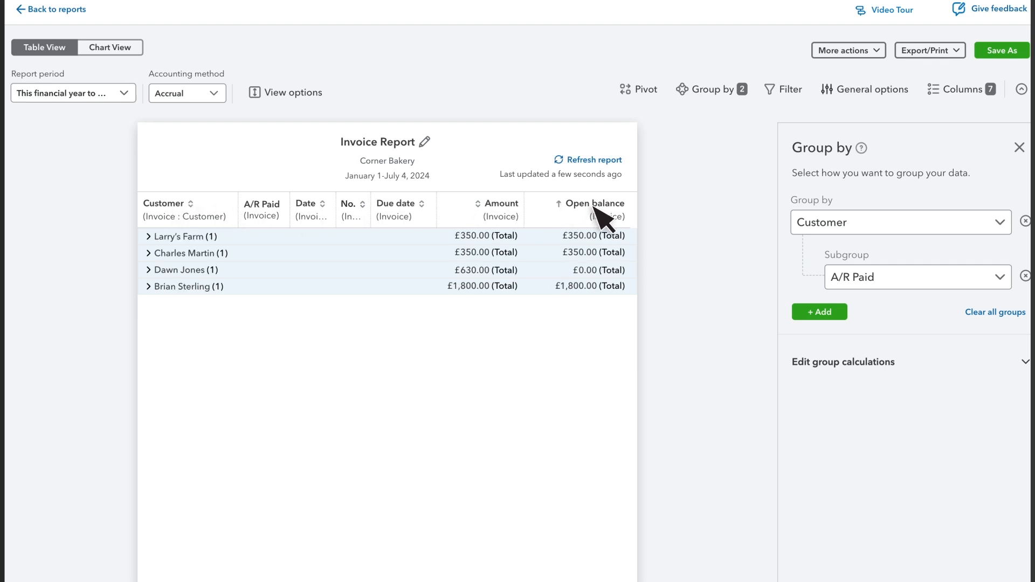
{"action": "left_click", "coordinate": [598, 207]}
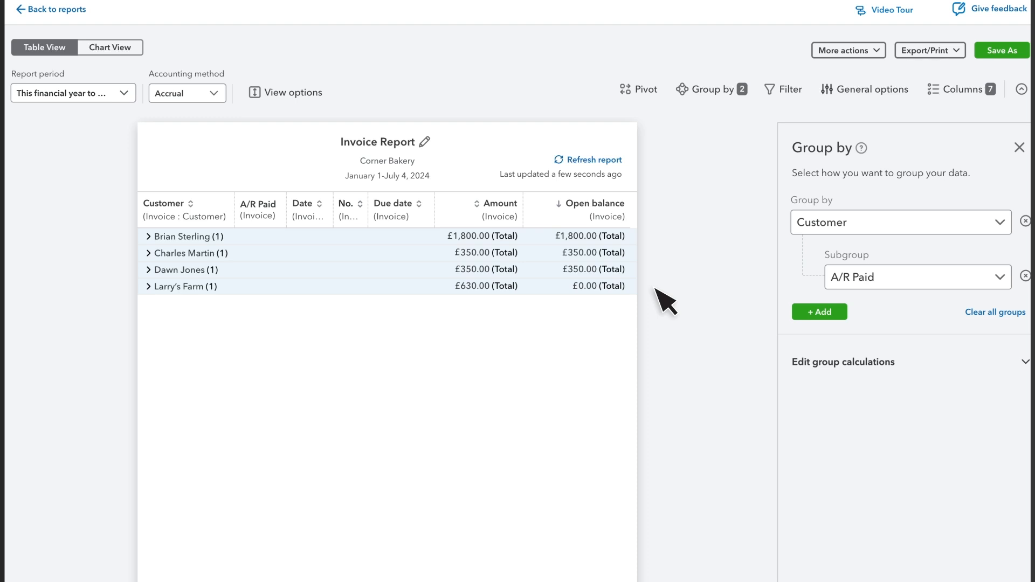
Step: Open the group calculation options with Total for Amount, and remove the A/R Paid subgroup
{"action": "left_click", "coordinate": [830, 362]}
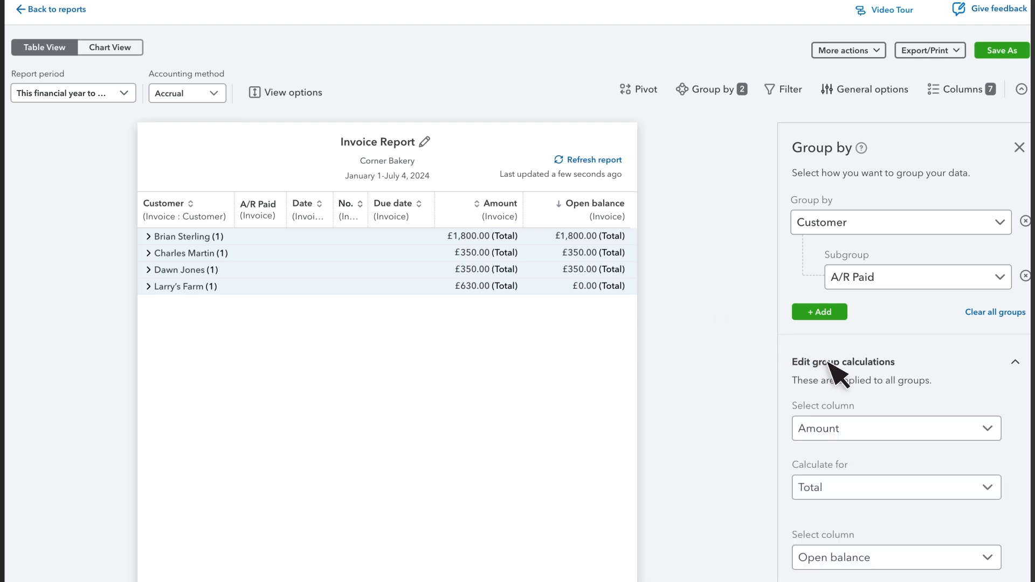
{"action": "left_click", "coordinate": [828, 491]}
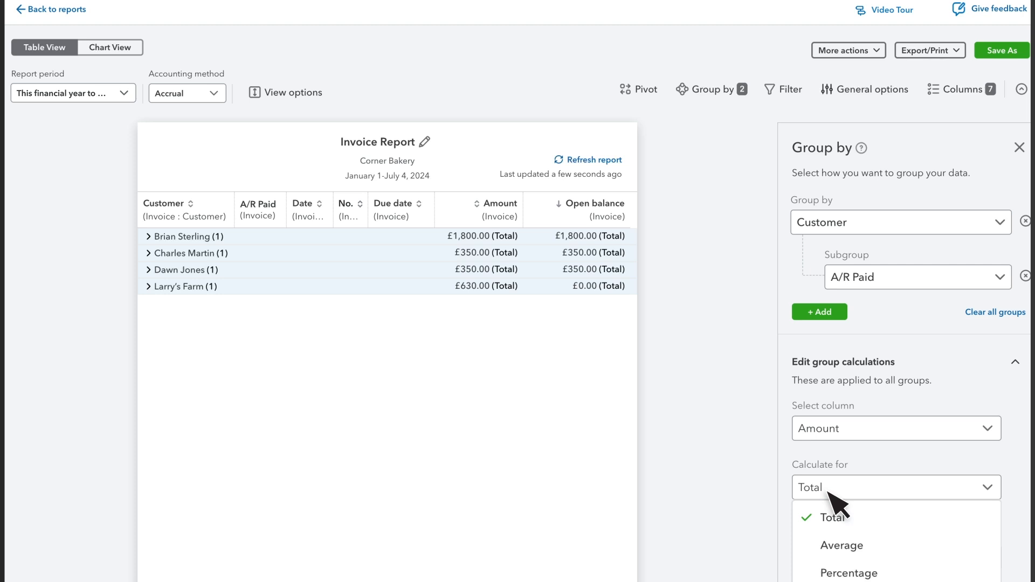
{"action": "left_click", "coordinate": [841, 491]}
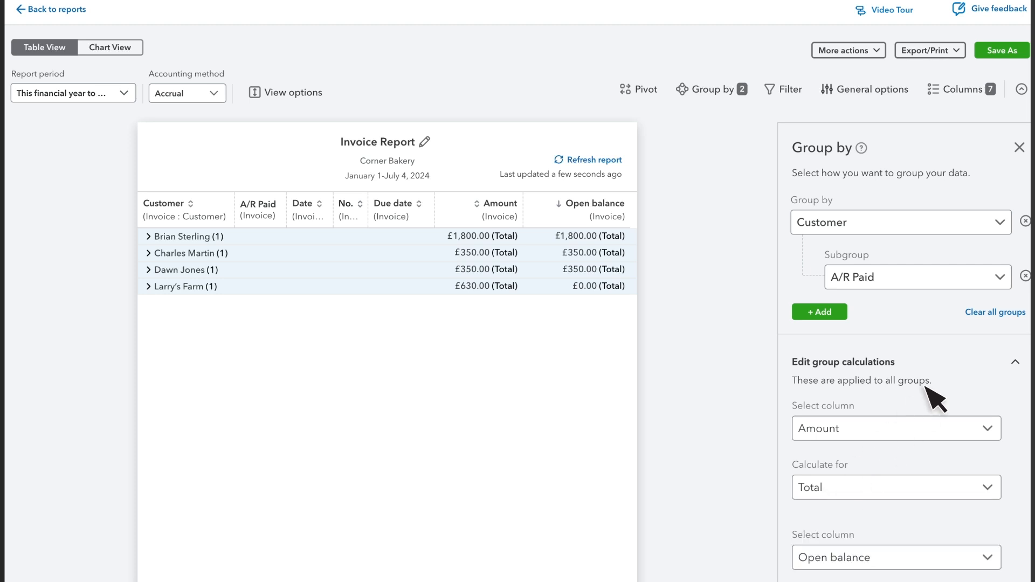
{"action": "left_click", "coordinate": [1025, 276]}
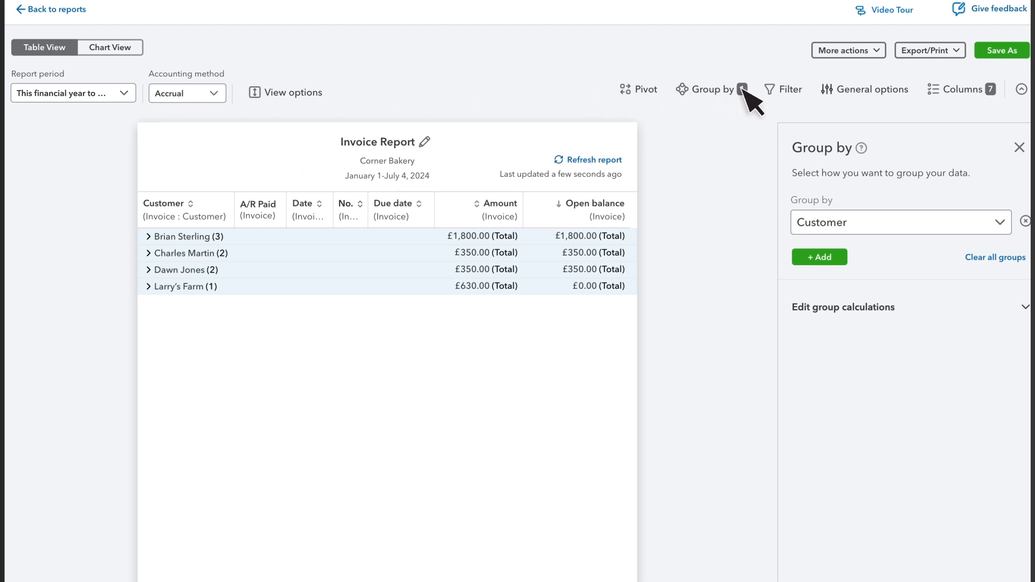
Step: Add a filter where A/R Paid equals Unpaid
{"action": "left_click", "coordinate": [790, 91]}
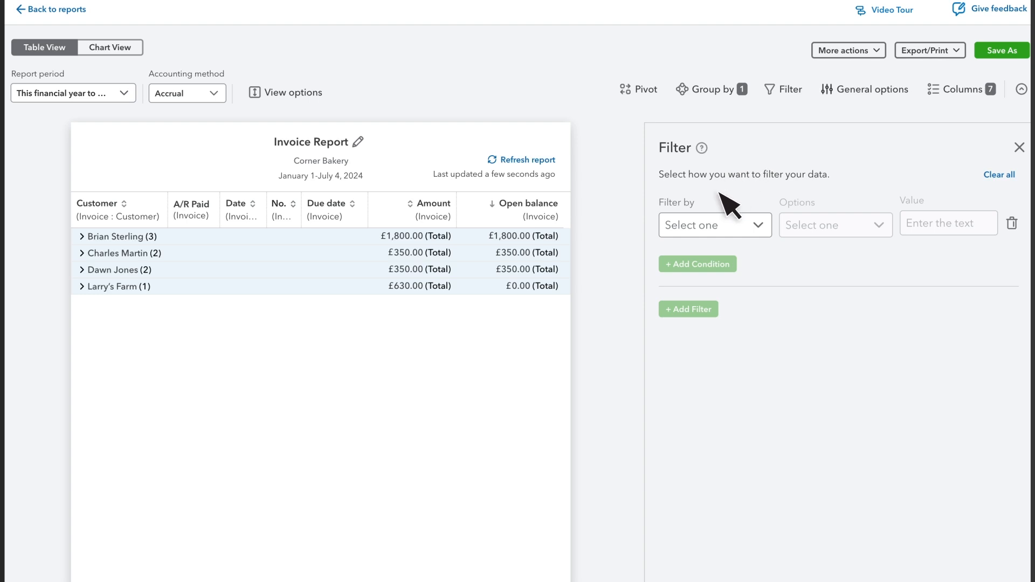
{"action": "left_click", "coordinate": [697, 230]}
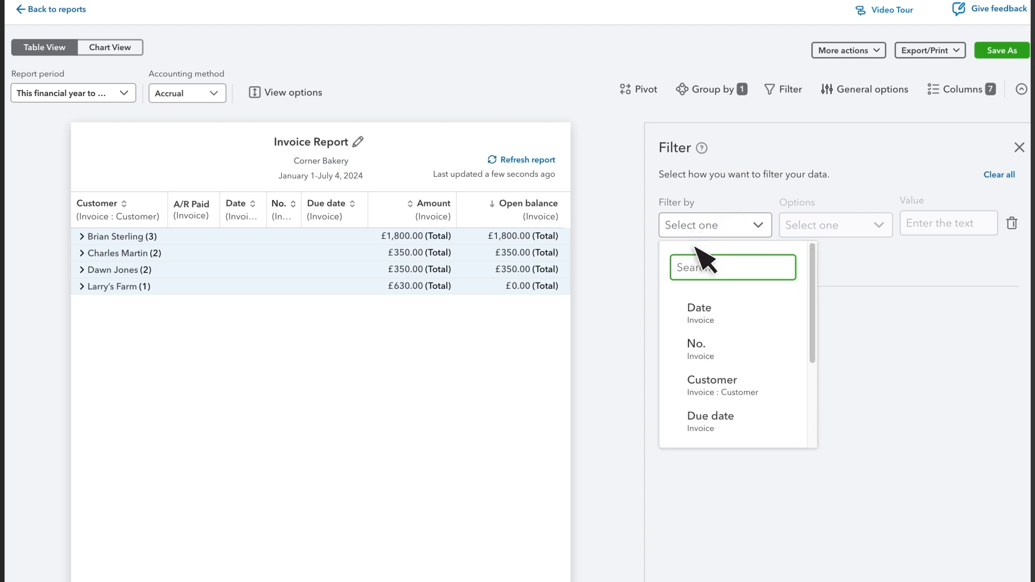
{"action": "type", "text": "a/r paid"}
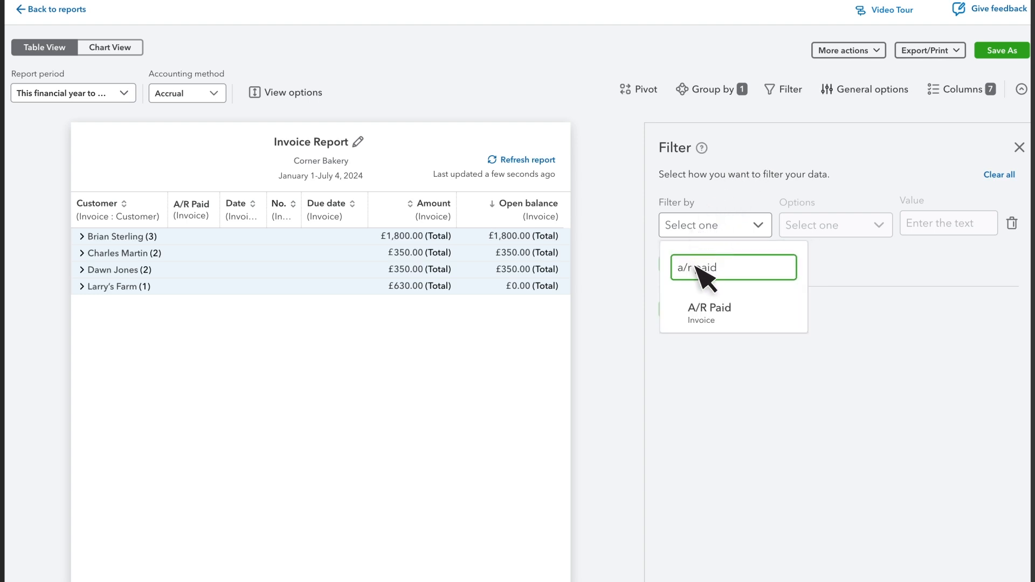
{"action": "left_click", "coordinate": [700, 315]}
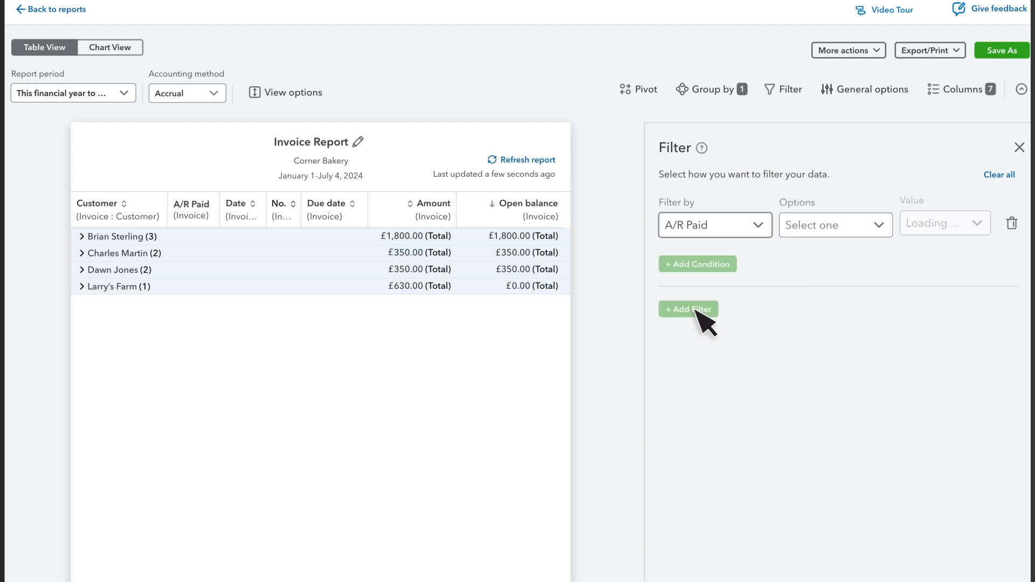
{"action": "left_click", "coordinate": [814, 231]}
{"action": "left_click", "coordinate": [820, 259]}
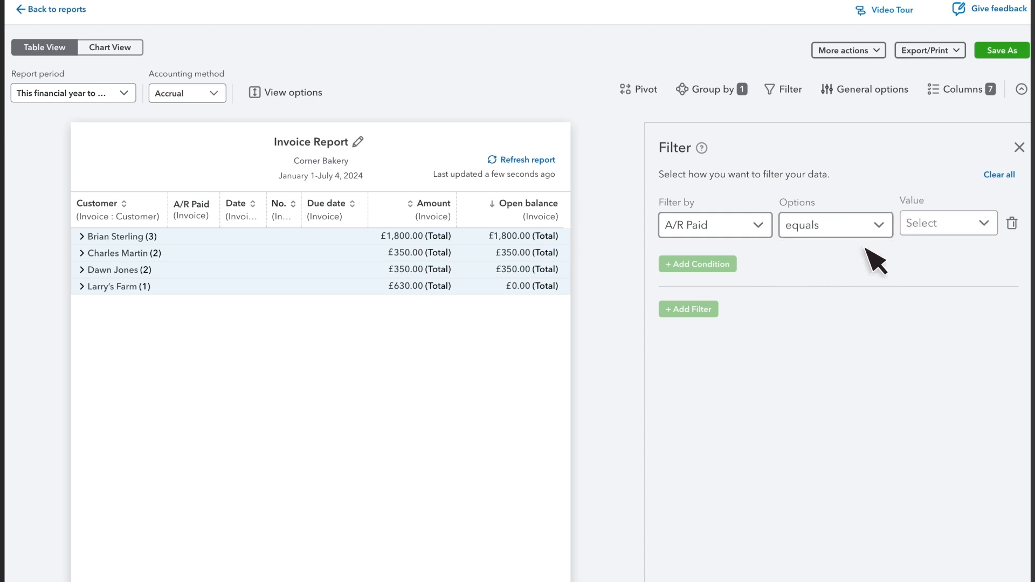
{"action": "left_click", "coordinate": [928, 224]}
{"action": "left_click", "coordinate": [772, 334]}
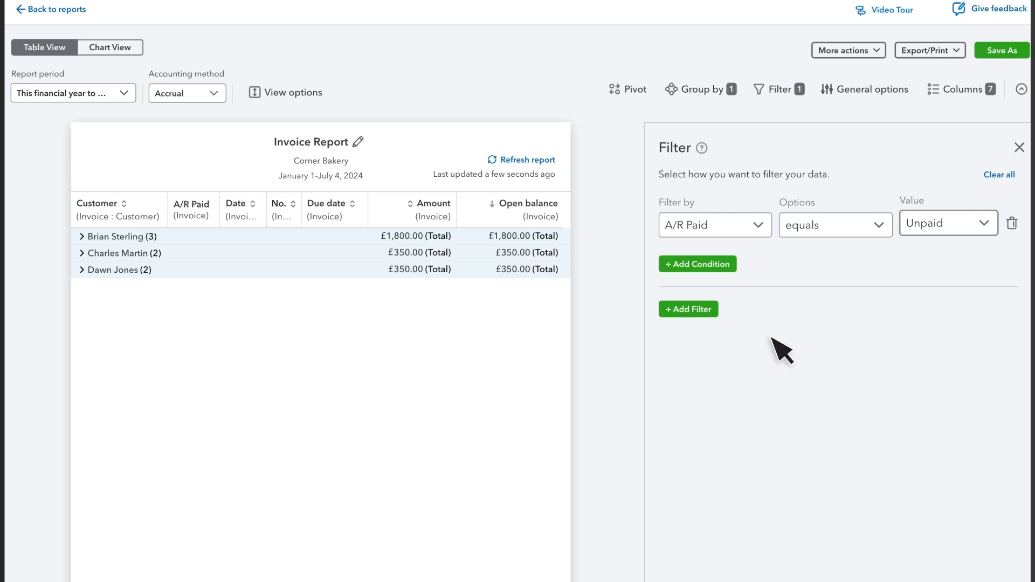
Step: Add a second filter condition where Amount is greater than 1000
{"action": "left_click", "coordinate": [694, 263]}
{"action": "left_click", "coordinate": [716, 281]}
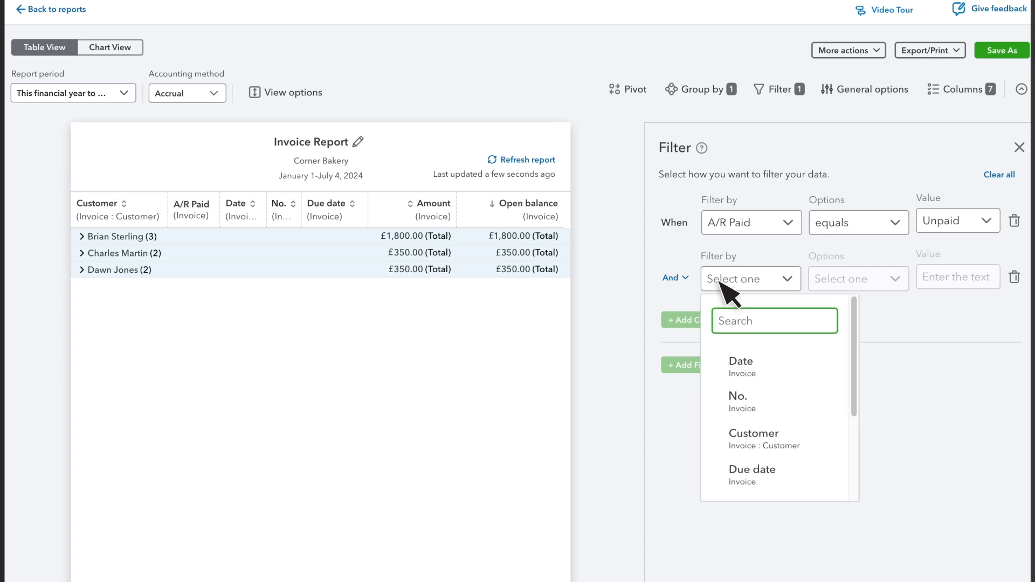
{"action": "type", "text": "Amount"}
{"action": "left_click", "coordinate": [741, 359]}
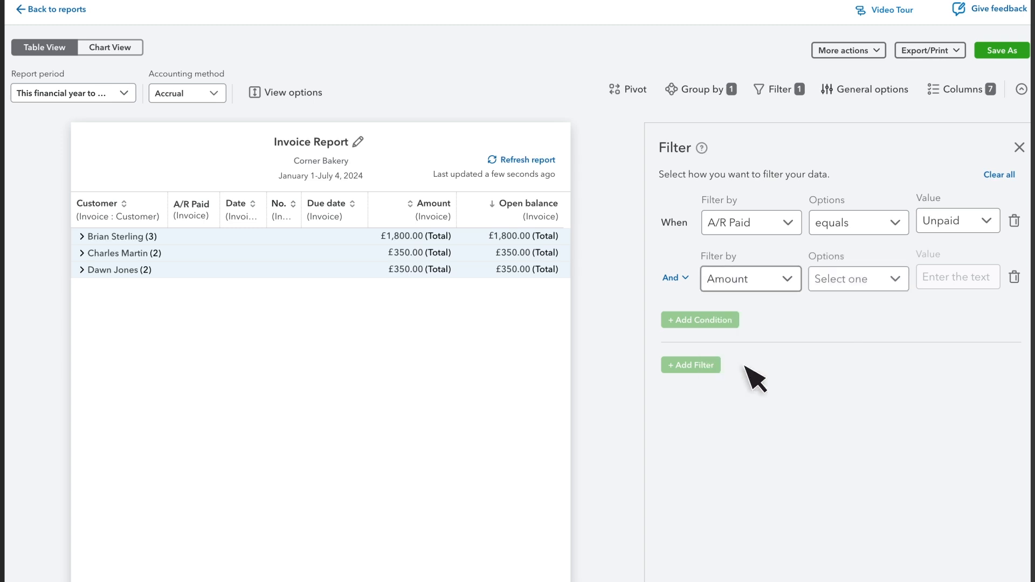
{"action": "left_click", "coordinate": [841, 279]}
{"action": "left_click", "coordinate": [842, 313]}
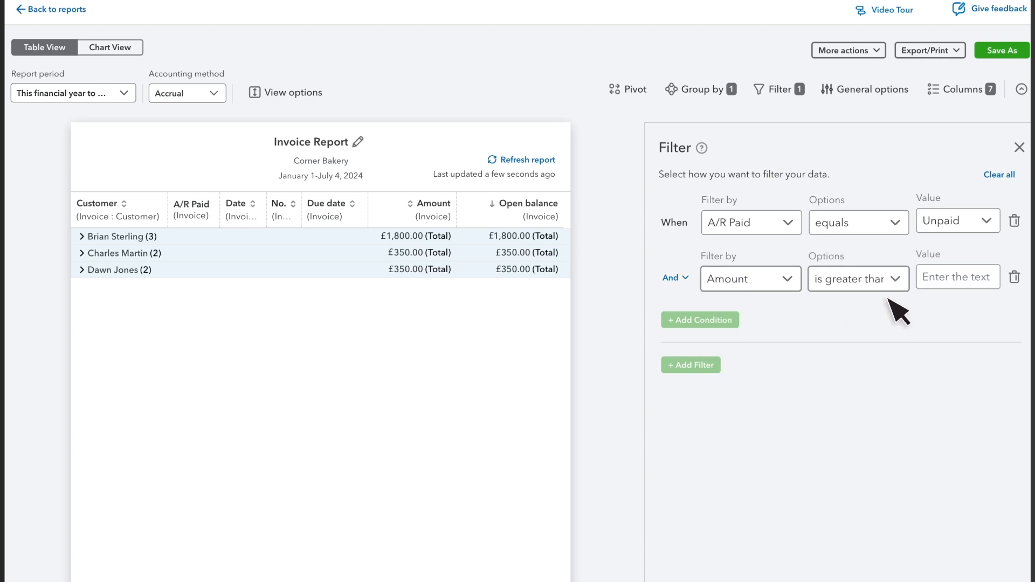
{"action": "left_click", "coordinate": [954, 285]}
{"action": "type", "text": "1000"}
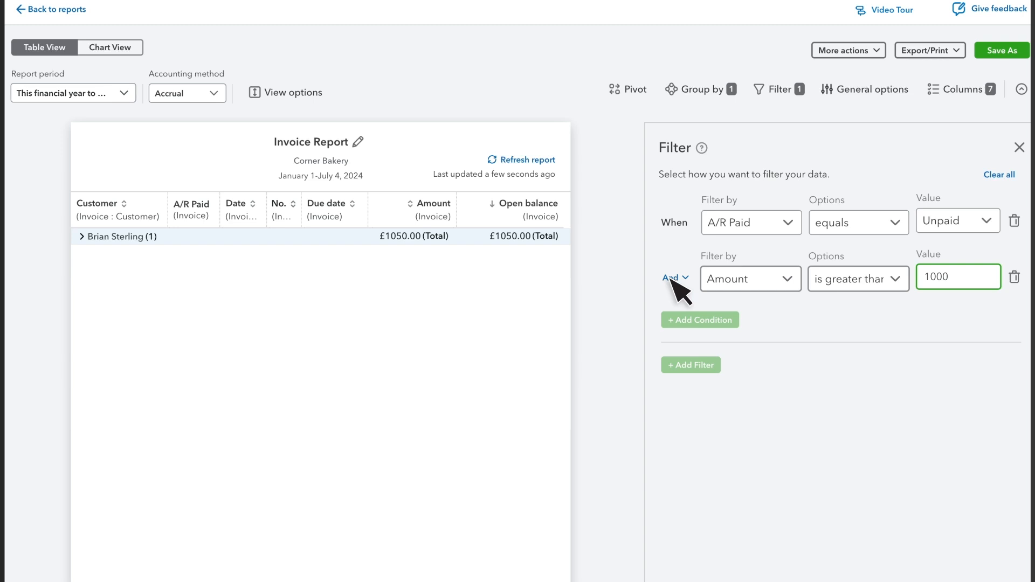
Step: Clear all filter conditions from the report
{"action": "left_click", "coordinate": [671, 278]}
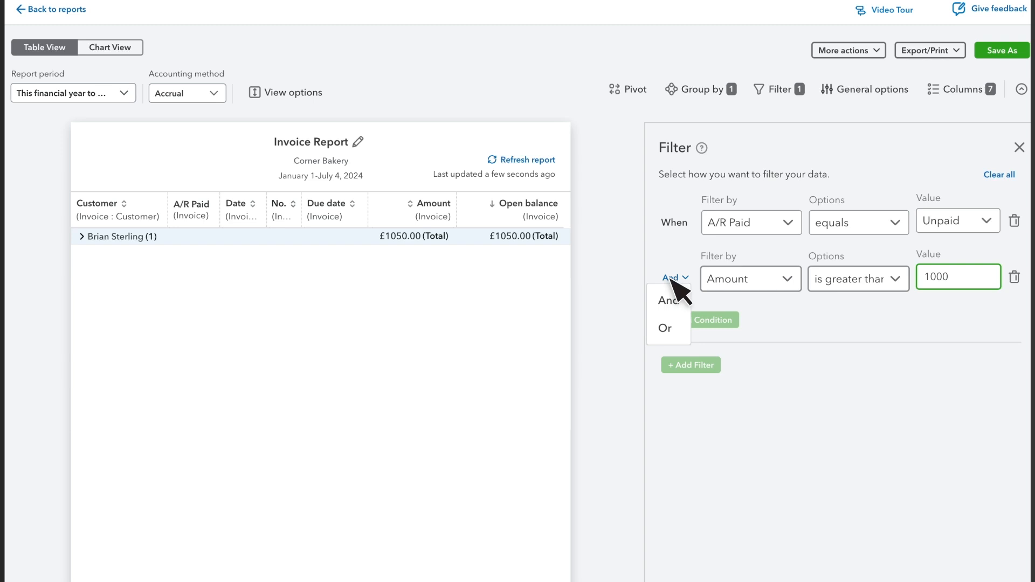
{"action": "left_click", "coordinate": [1000, 176]}
Step: Build a pivot table with Customer as rows, A/R Paid as columns and Amount as values, and show it
{"action": "left_click", "coordinate": [643, 90]}
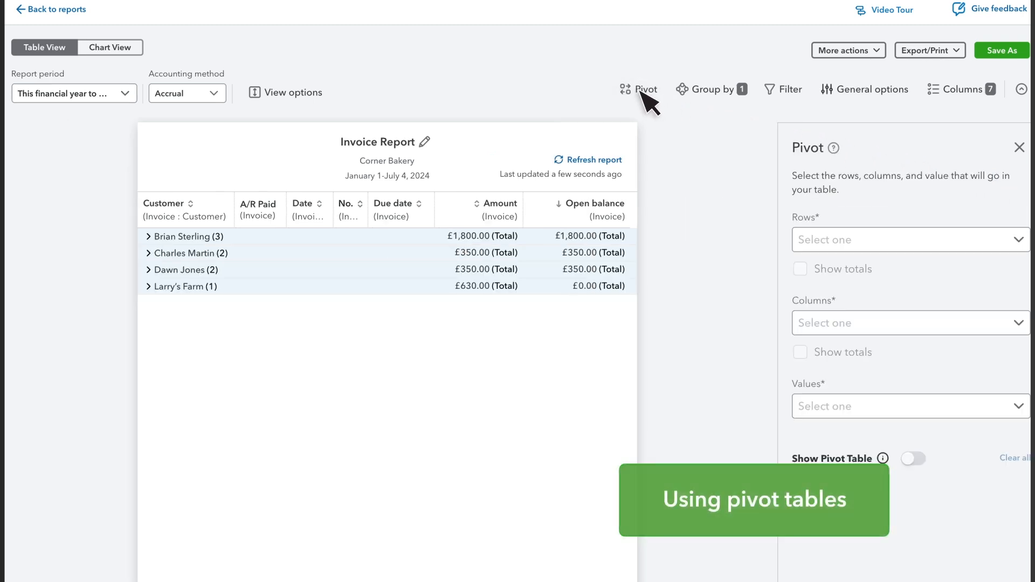
{"action": "left_click", "coordinate": [856, 243]}
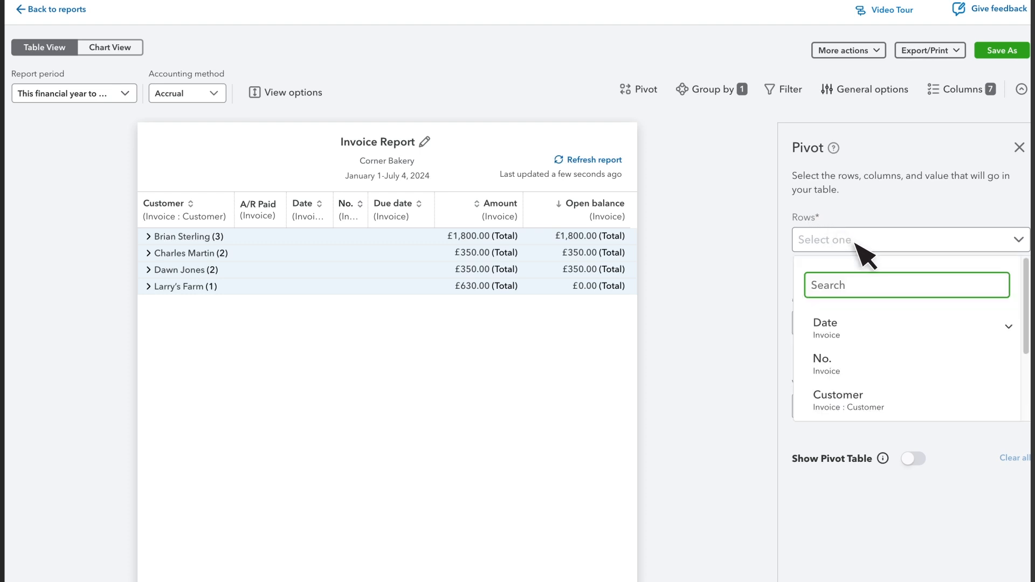
{"action": "left_click", "coordinate": [863, 410]}
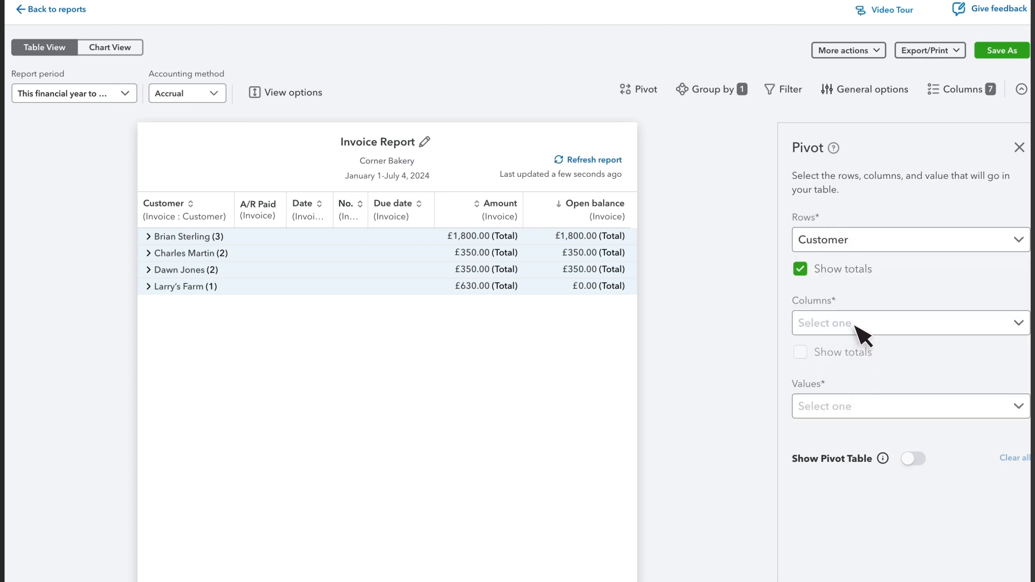
{"action": "left_click", "coordinate": [857, 329]}
{"action": "type", "text": "a/r paid"}
{"action": "left_click", "coordinate": [856, 410]}
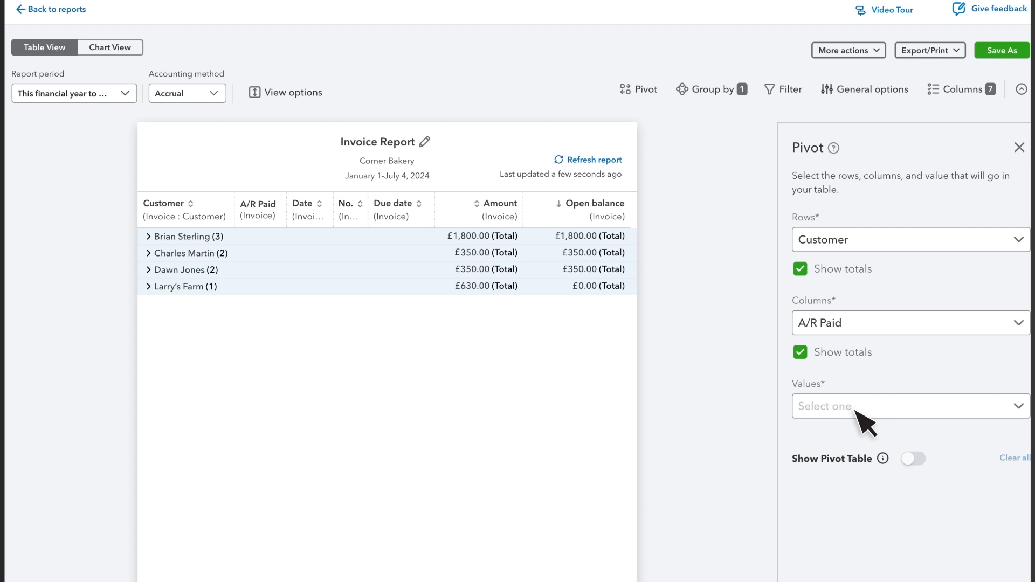
{"action": "left_click", "coordinate": [864, 418]}
{"action": "left_click", "coordinate": [857, 493]}
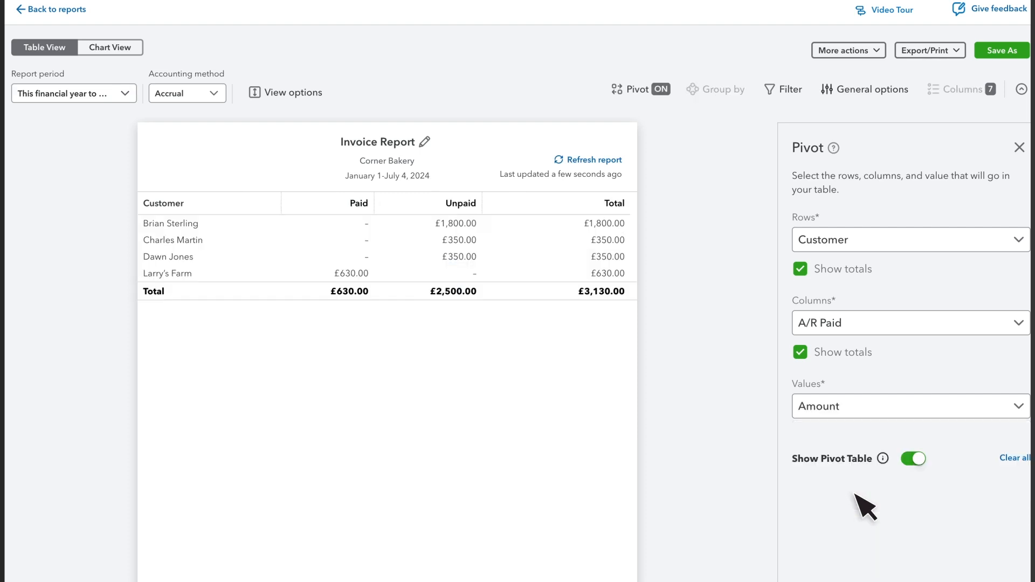
{"action": "left_click", "coordinate": [641, 91]}
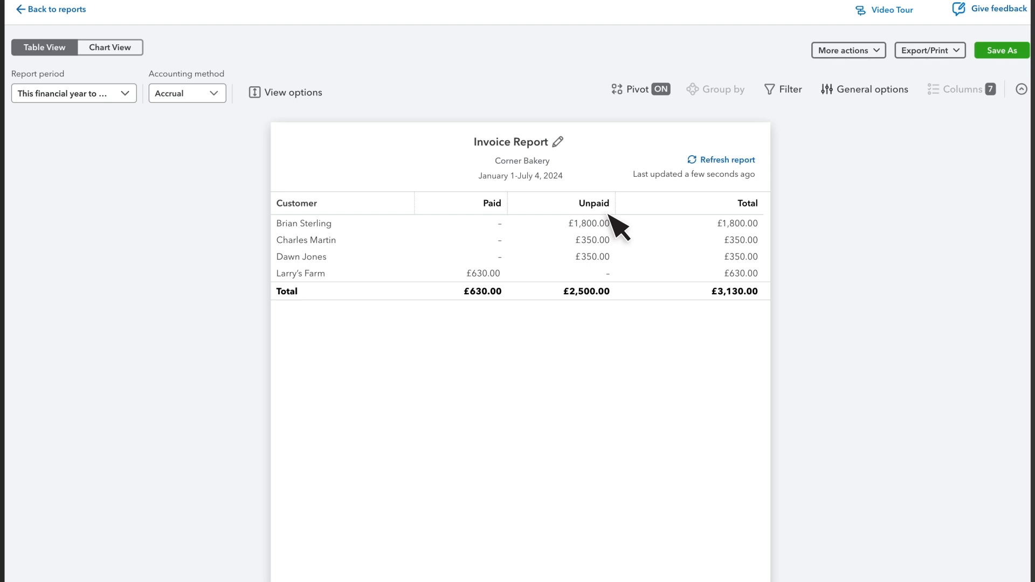
{"action": "left_click", "coordinate": [868, 52]}
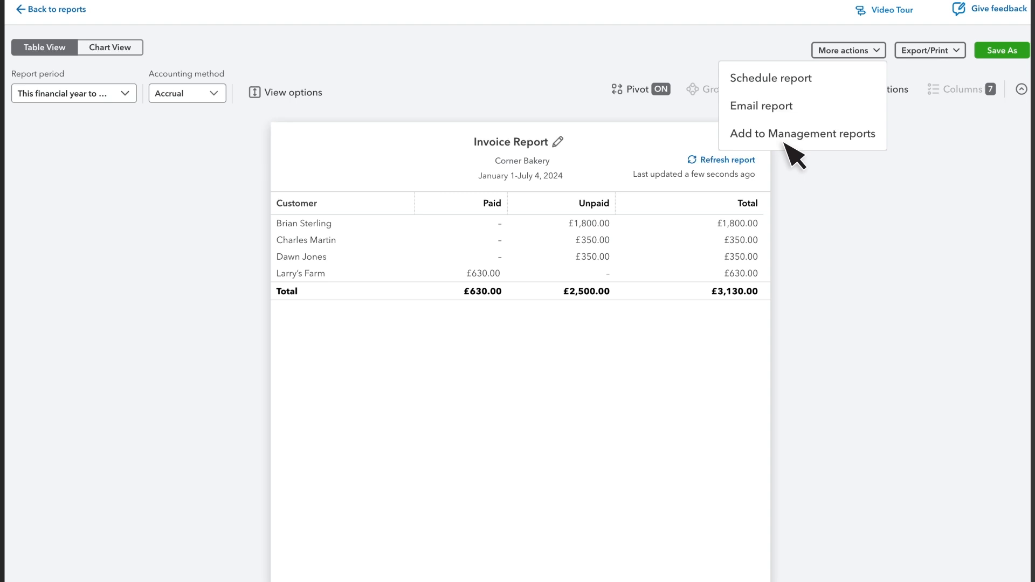
{"action": "left_click", "coordinate": [930, 54]}
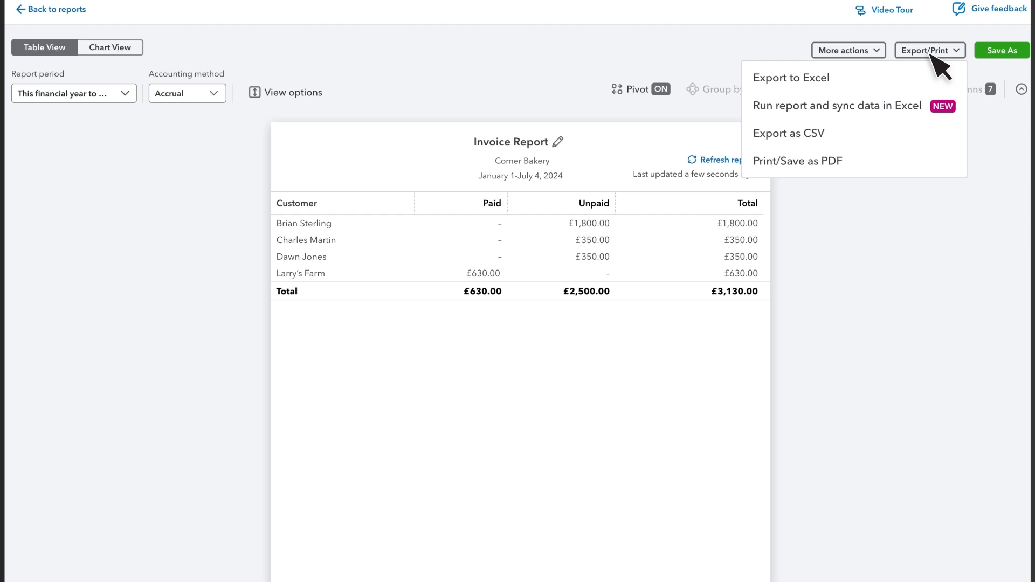
Step: Rename the report to Invoices by customer and save it
{"action": "left_click", "coordinate": [558, 141]}
{"action": "key", "text": "BackSpace"}
{"action": "key", "text": "BackSpace"}
{"action": "key", "text": "BackSpace"}
{"action": "key", "text": "BackSpace"}
{"action": "key", "text": "BackSpace"}
{"action": "key", "text": "BackSpace"}
{"action": "key", "text": "BackSpace"}
{"action": "type", "text": "s by customer"}
{"action": "key", "text": "Return"}
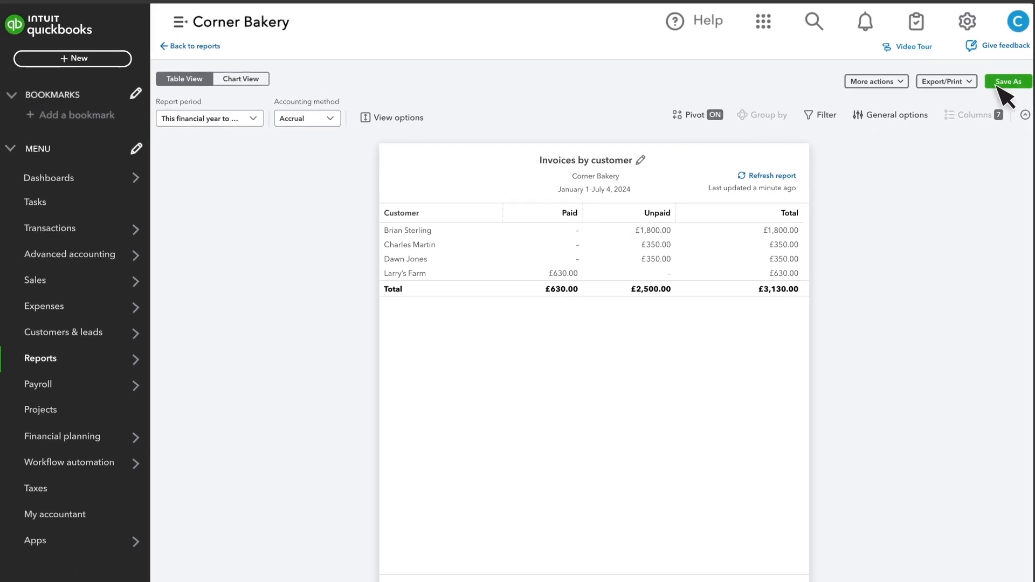
{"action": "left_click", "coordinate": [1005, 82]}
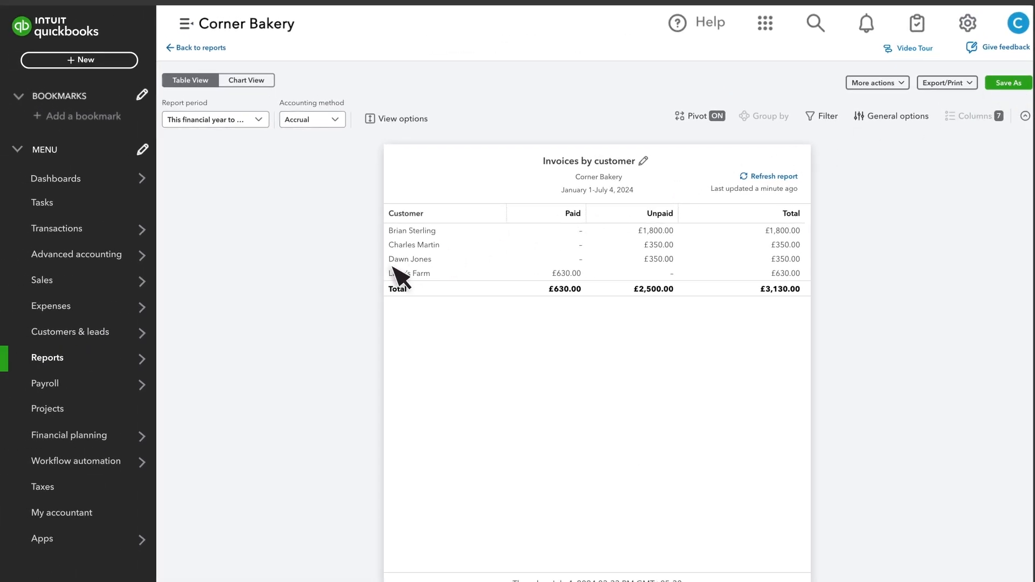
Step: Open the saved Invoices by customer report from the custom reports list
{"action": "left_click", "coordinate": [65, 359]}
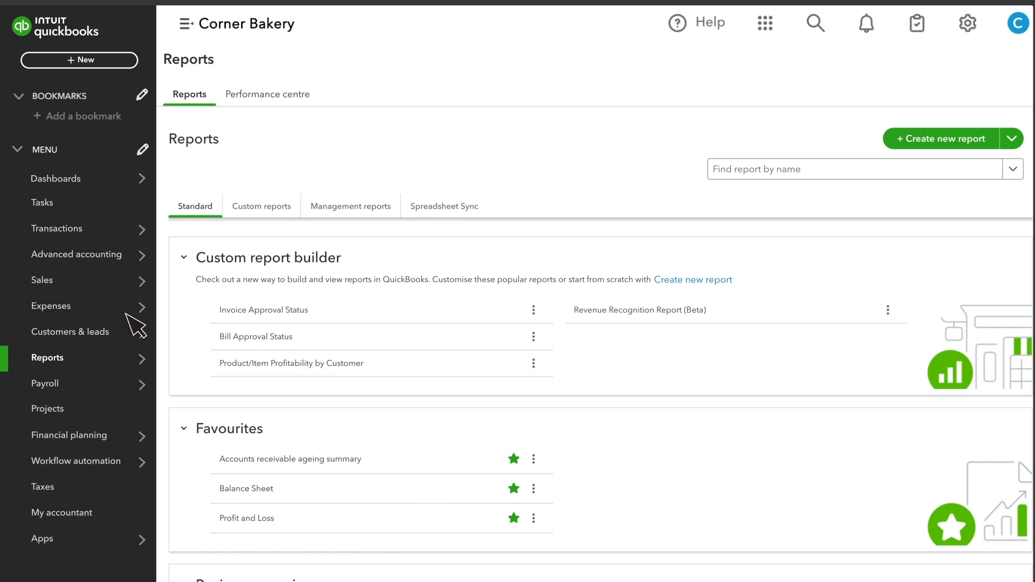
{"action": "left_click", "coordinate": [270, 213]}
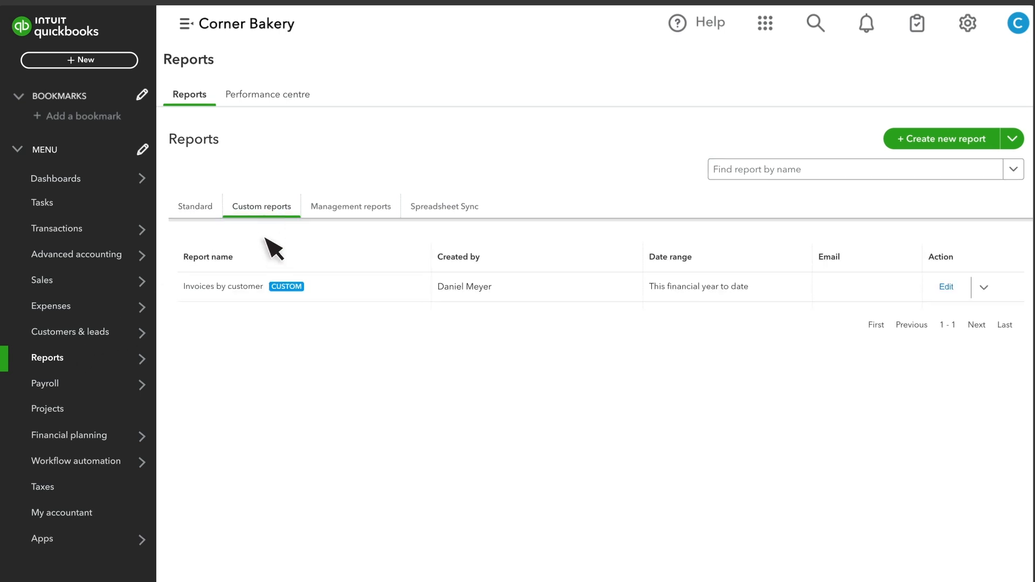
{"action": "left_click", "coordinate": [263, 286]}
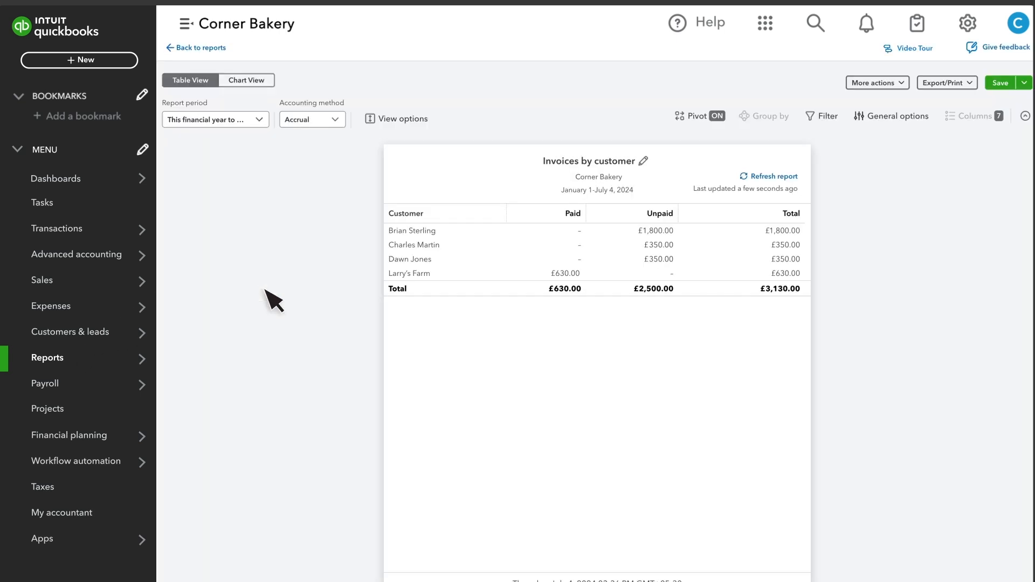